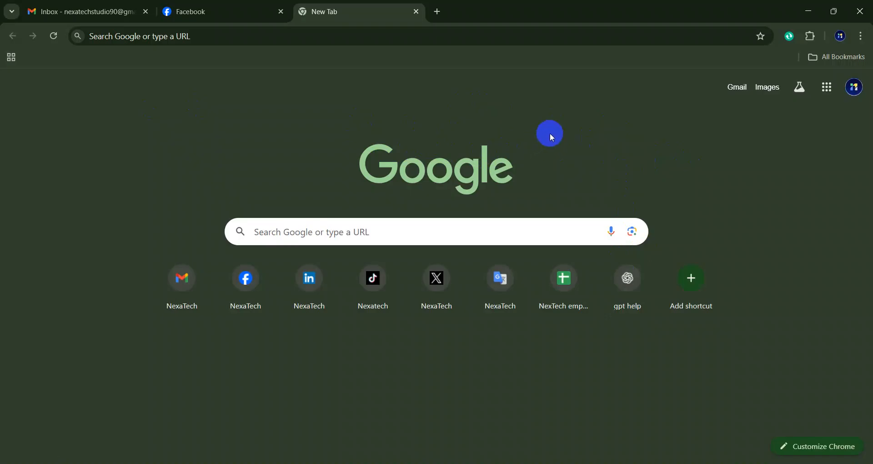
- In ChatGPT, find the Canva GPT by searching the GPTs for canva.com and start a chat with it
left_click(630, 291)
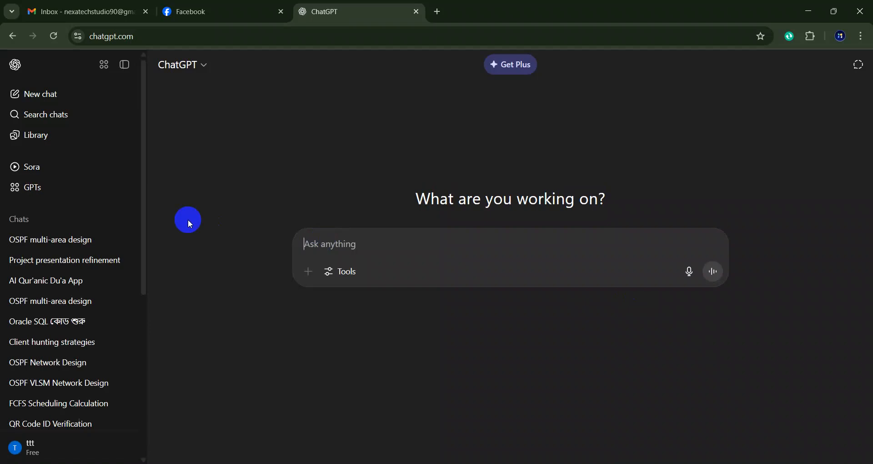
left_click(42, 194)
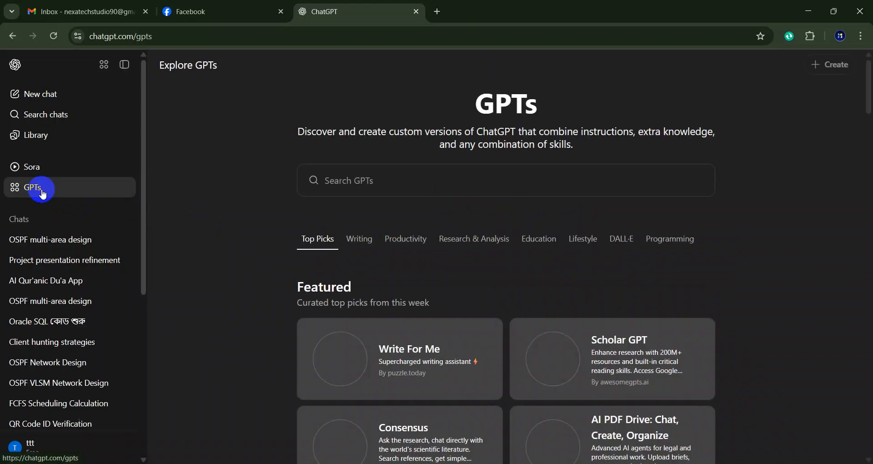
left_click(357, 185)
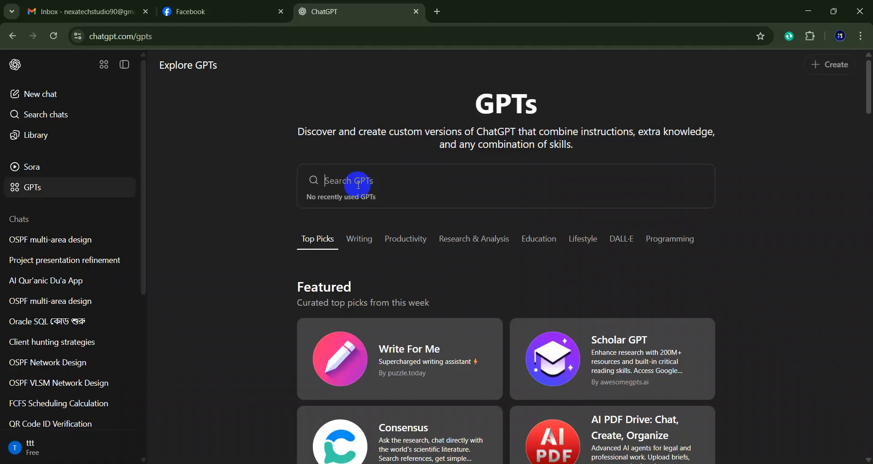
type("can")
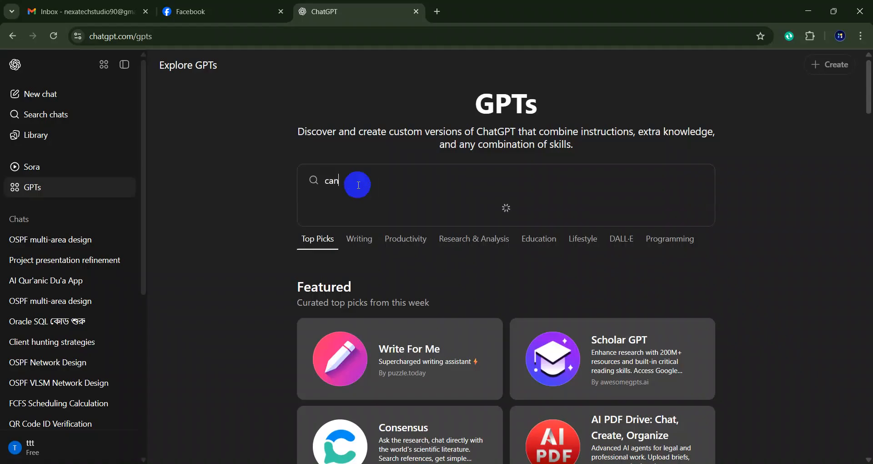
type("va.com")
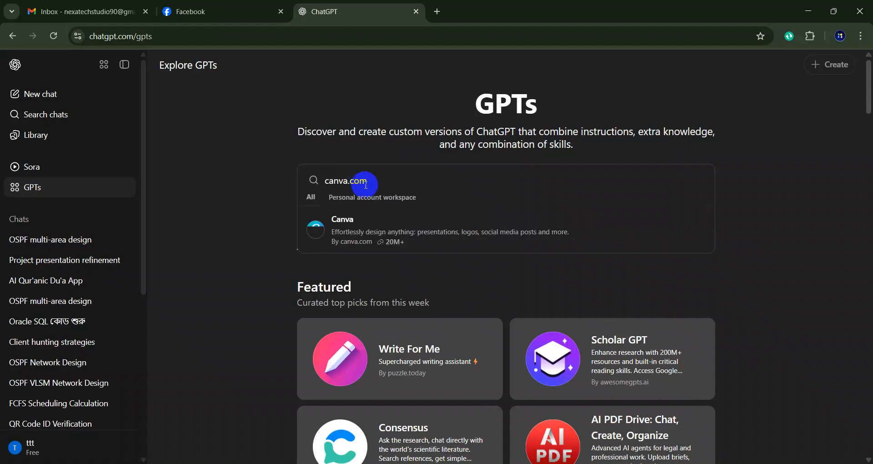
left_click(393, 238)
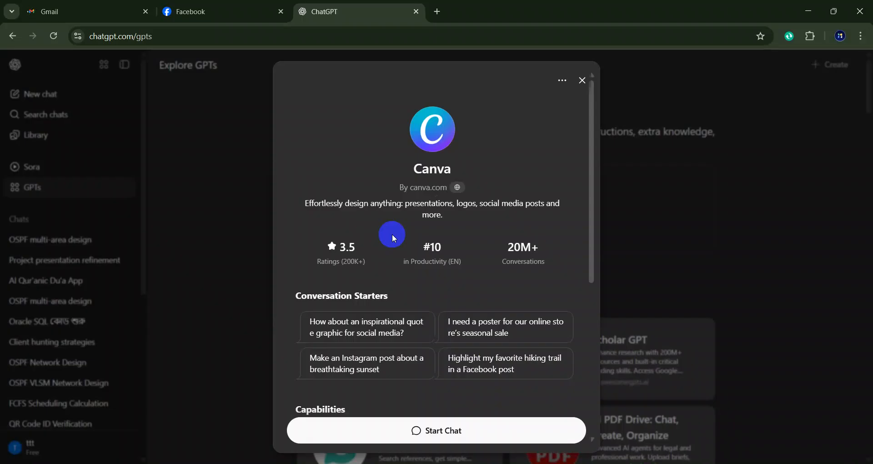
left_click(446, 431)
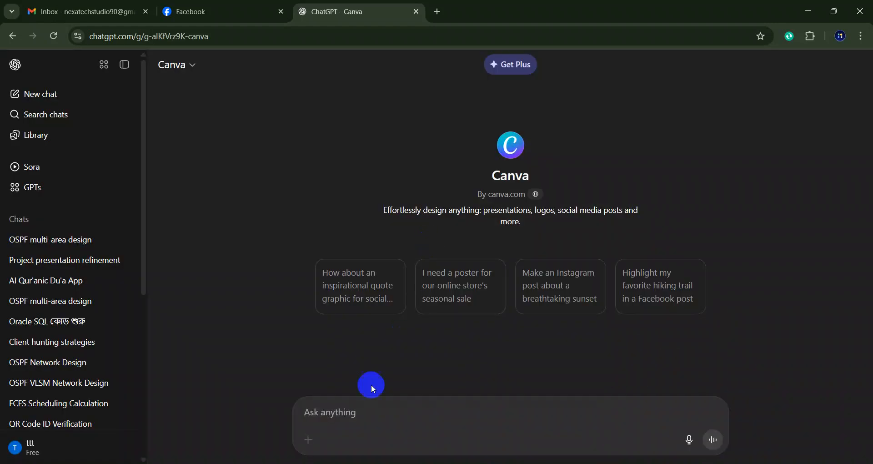
- Send the Canva GPT the prompt "create an logo for my youtube channel: RahmatTechHub"
left_click(338, 416)
left_click(335, 414)
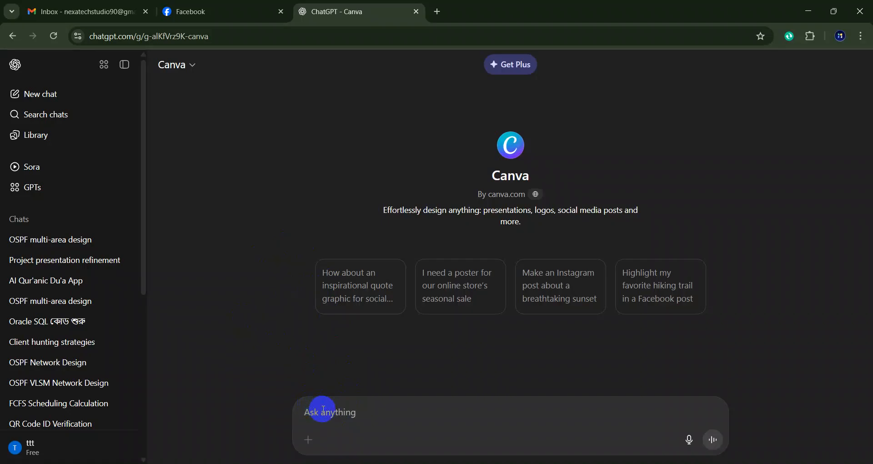
type("create")
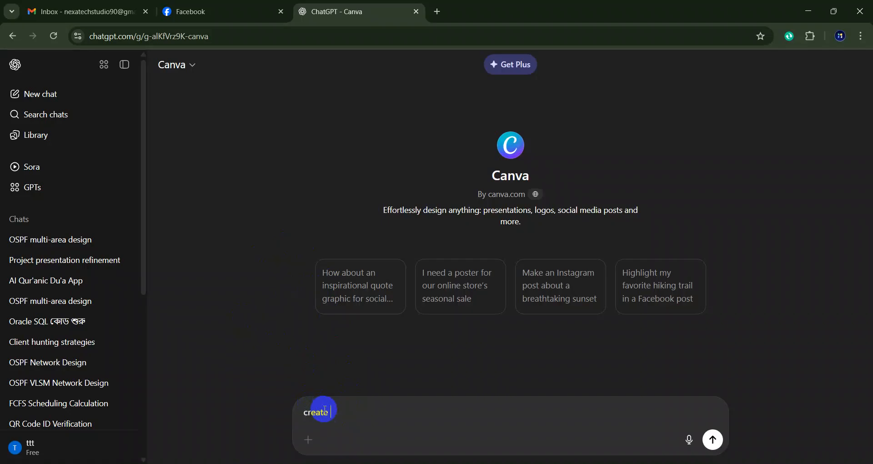
type(" an logo for my youtube ")
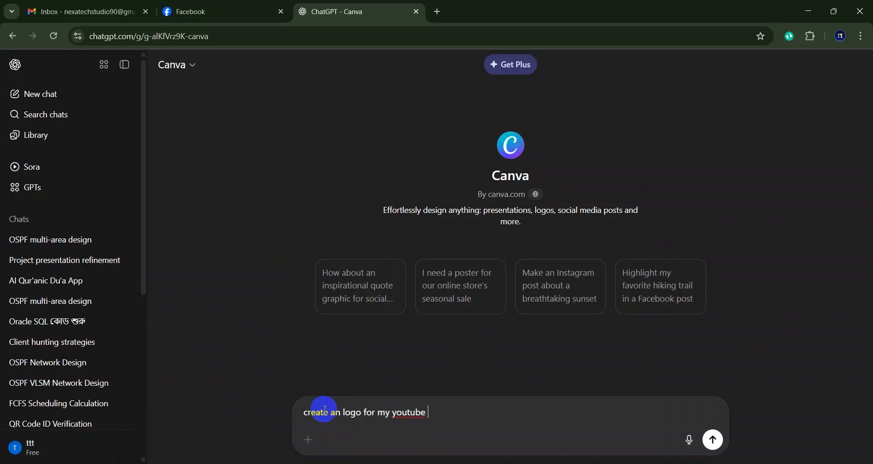
type("channel\":")
key("BackSpace")
type(": RahmatTech")
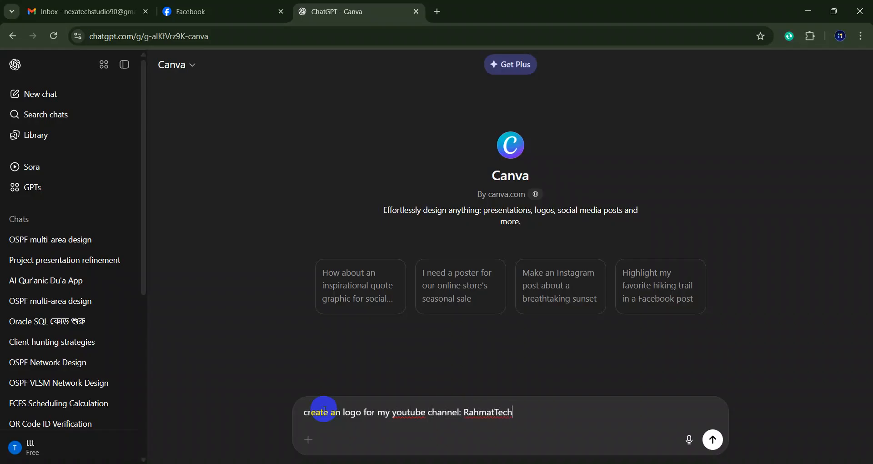
type("Hub")
left_click(713, 441)
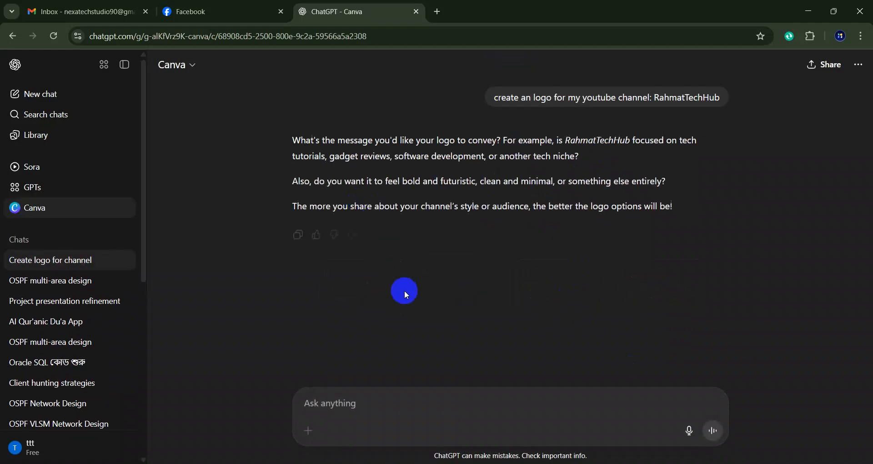
- Answer the style question with "bold" and allow the GPT to talk to chatgpt-plugin.canva.com
left_click(352, 404)
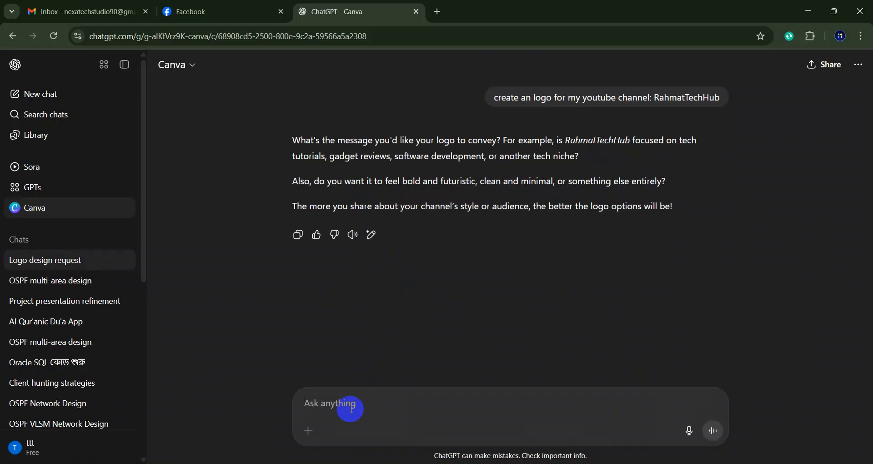
type("bold")
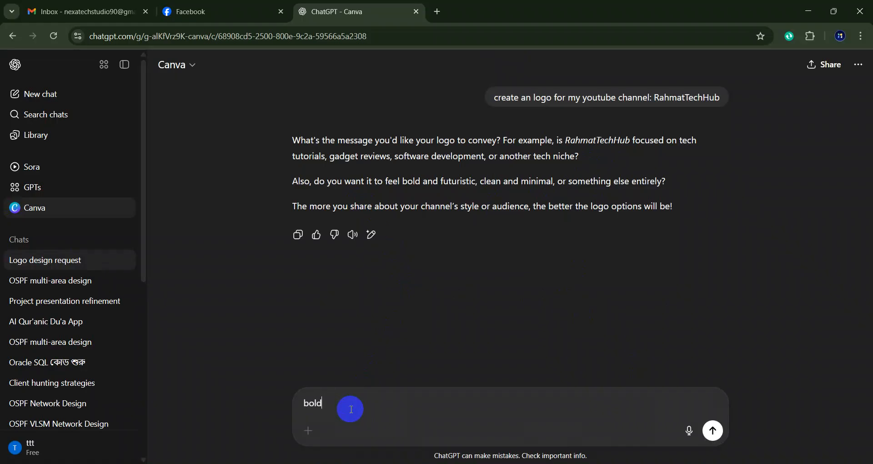
key("Return")
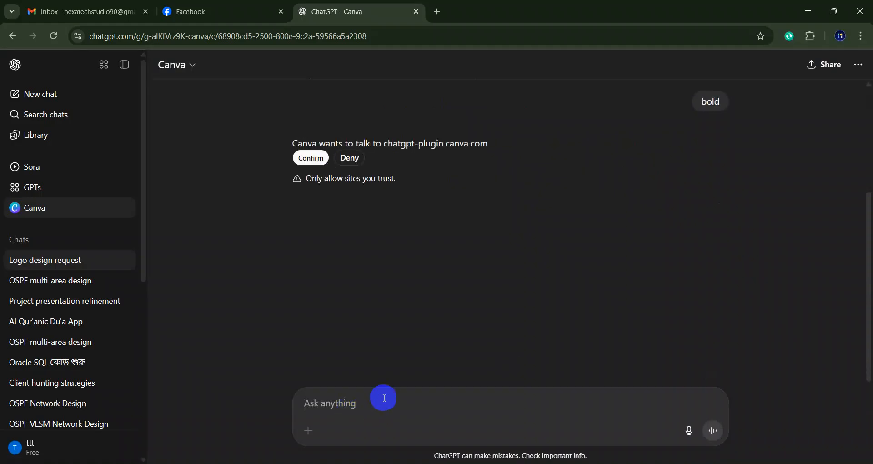
left_click(322, 158)
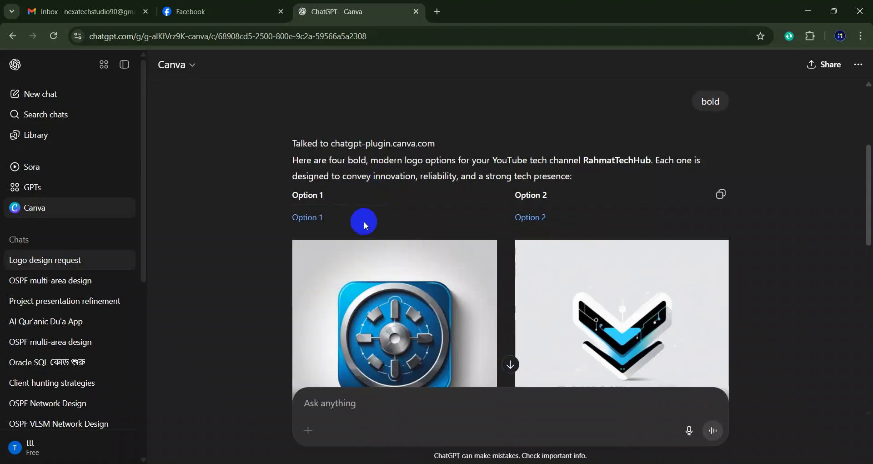
- Examine the four generated logo options in the Canva GPT's reply
scroll(364, 221, "down", 3)
scroll(366, 221, "down", 1)
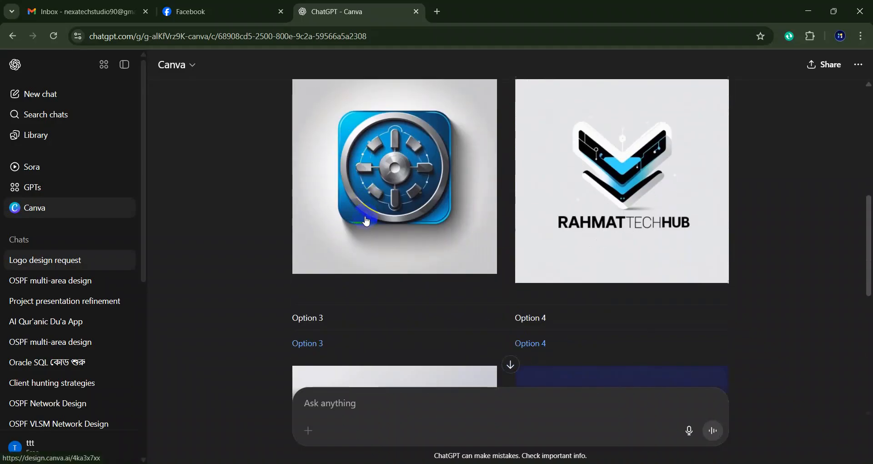
scroll(386, 199, "up", 1)
scroll(415, 176, "down", 2)
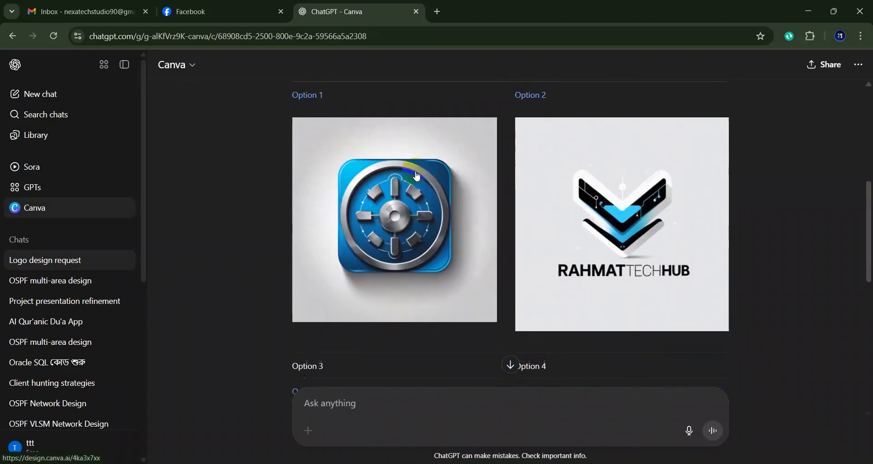
scroll(416, 176, "down", 4)
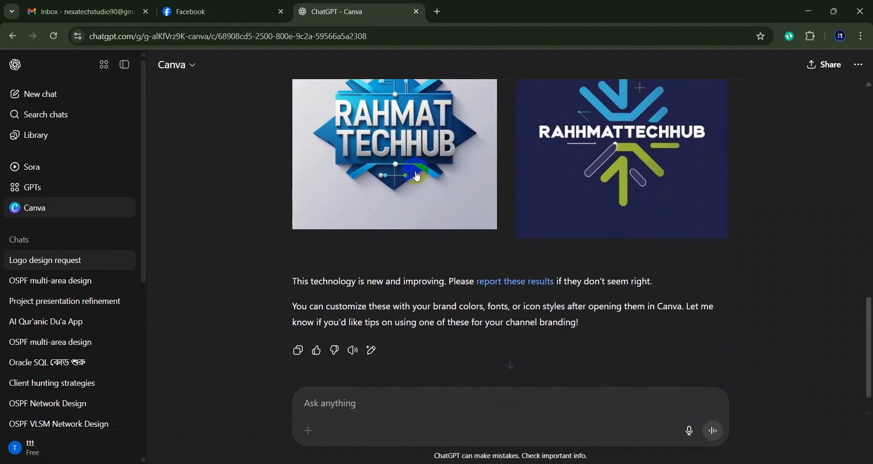
scroll(417, 176, "up", 6)
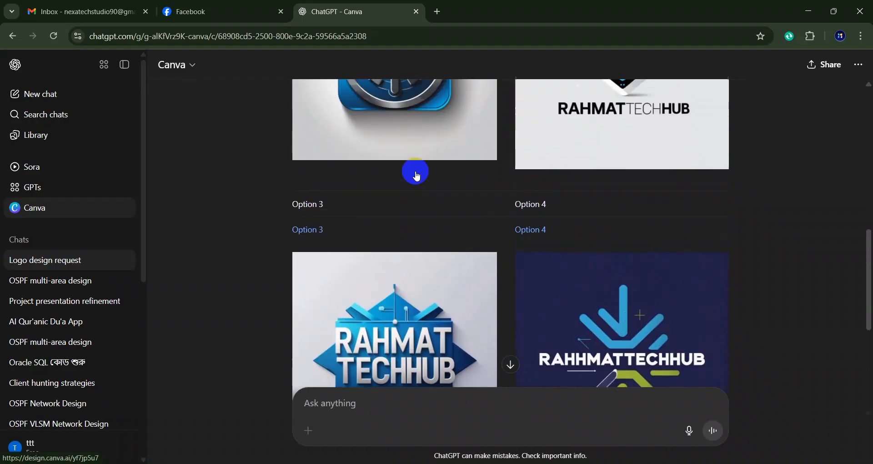
scroll(416, 177, "up", 3)
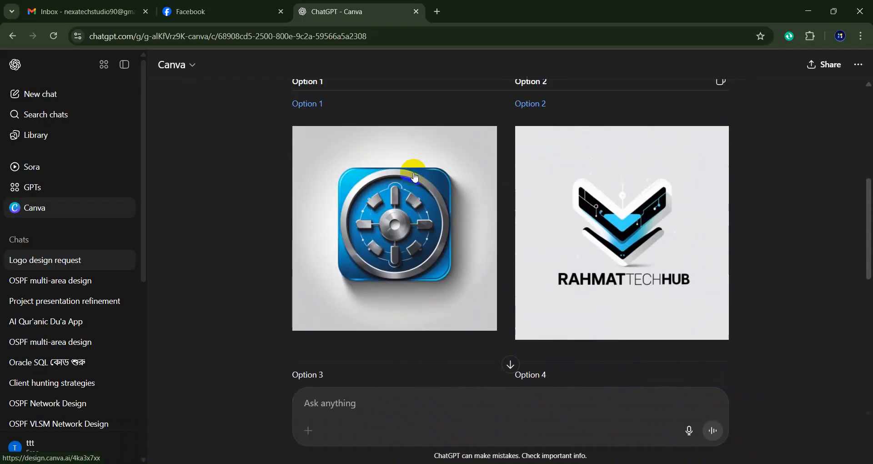
scroll(381, 216, "up", 2)
- Open the Option 1 logo in Canva and sign in with the existing Google account
left_click(395, 289)
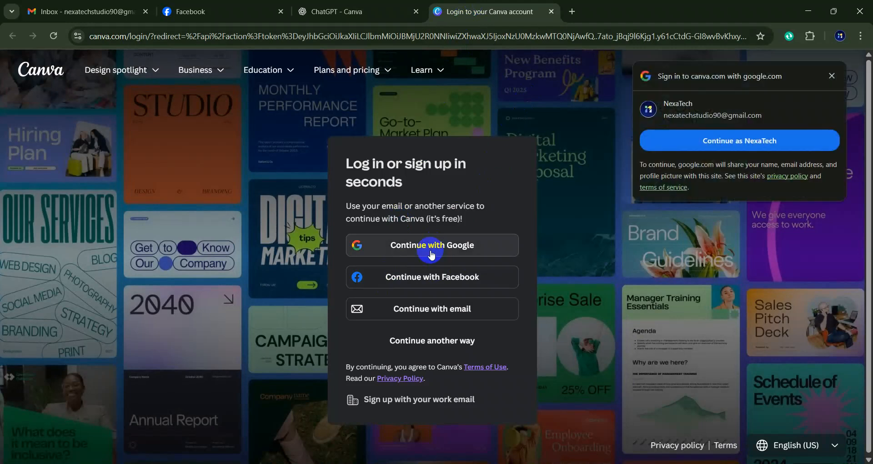
left_click(713, 140)
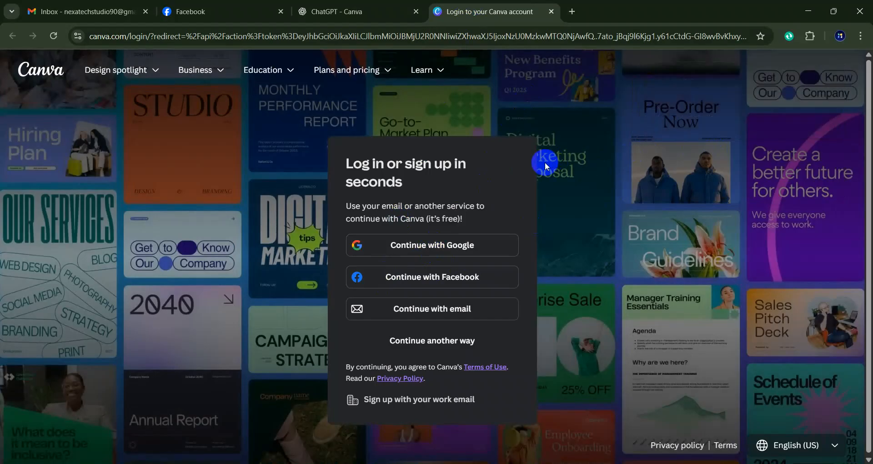
left_click(462, 251)
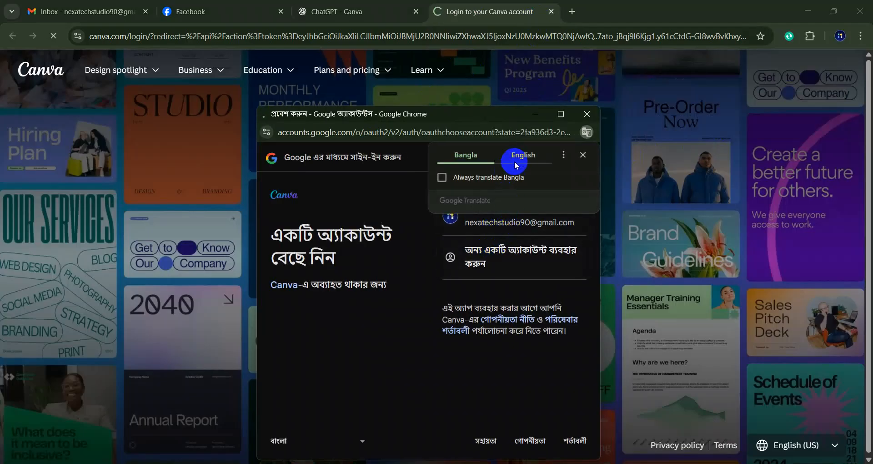
left_click(502, 223)
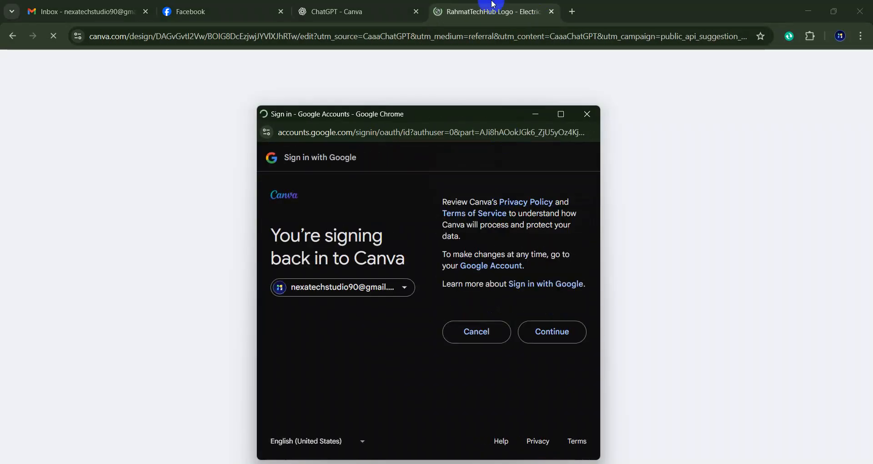
left_click(563, 331)
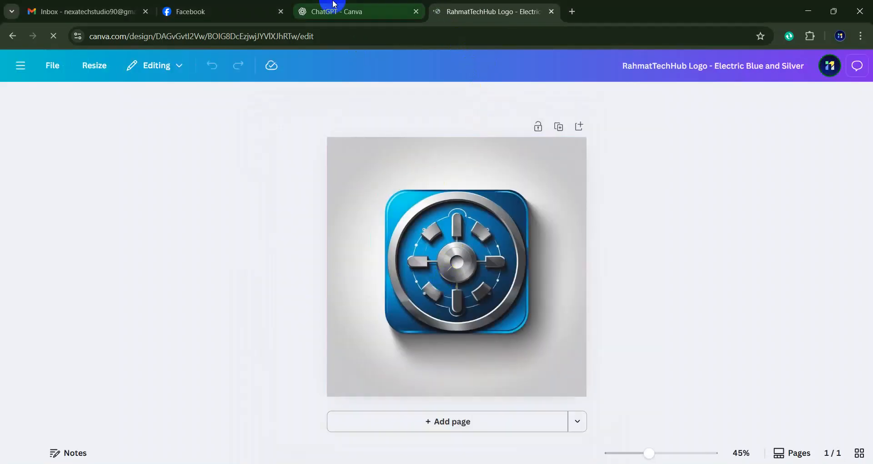
- Recheck the logo request and reply in the ChatGPT chat, and select the logo image in the Canva design
left_click(348, 11)
scroll(418, 304, "up", 5)
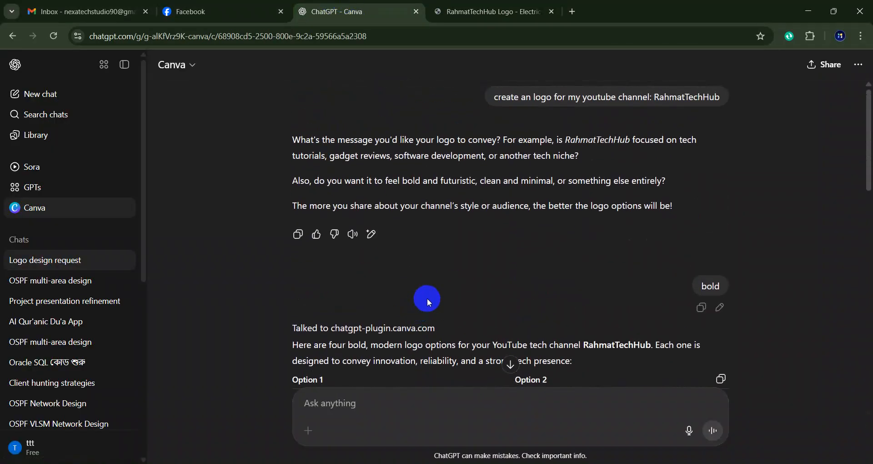
scroll(459, 195, "down", 4)
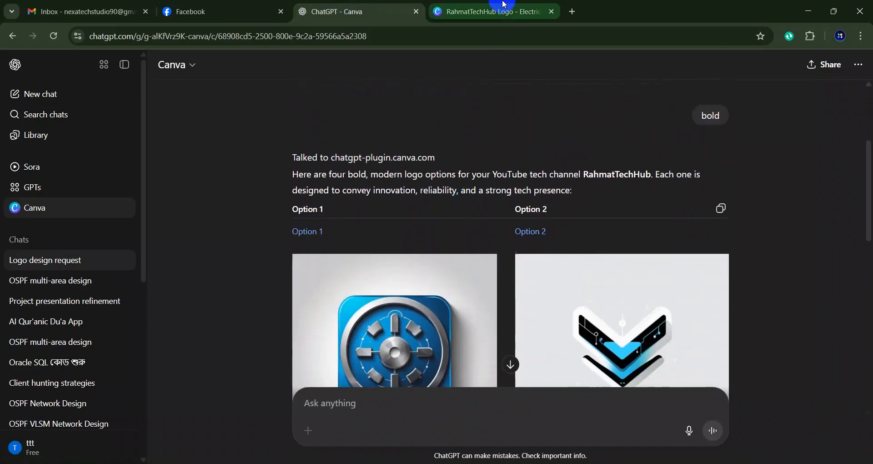
left_click(491, 11)
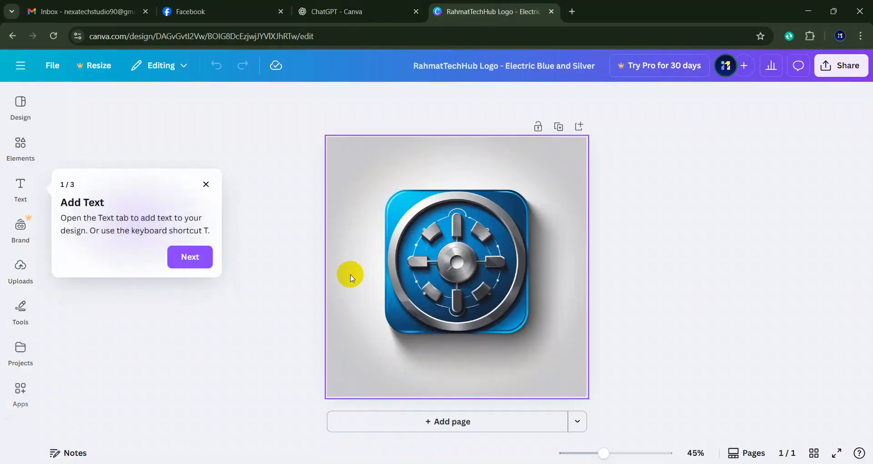
left_click(464, 257)
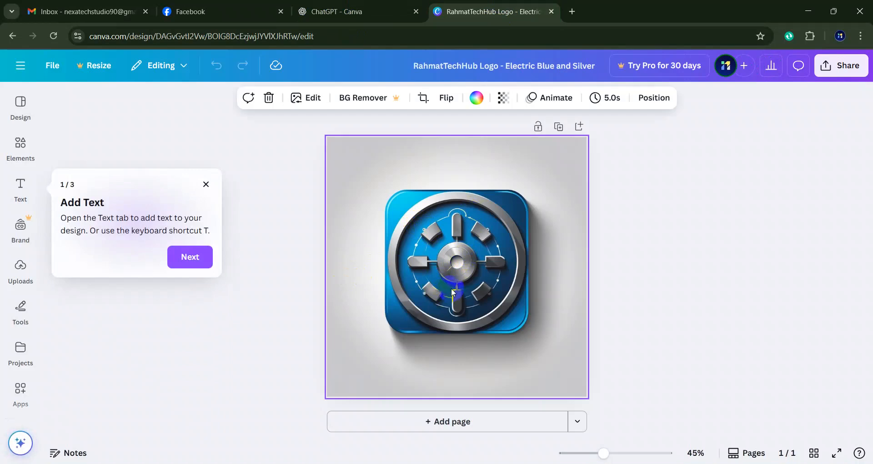
- Compare the logo options in the ChatGPT chat with the design open in Canva
left_click(391, 12)
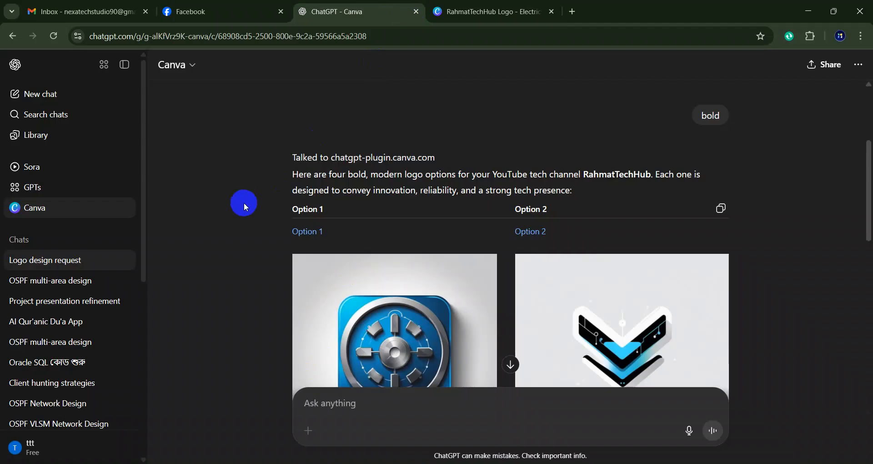
scroll(293, 200, "down", 4)
scroll(282, 204, "up", 4)
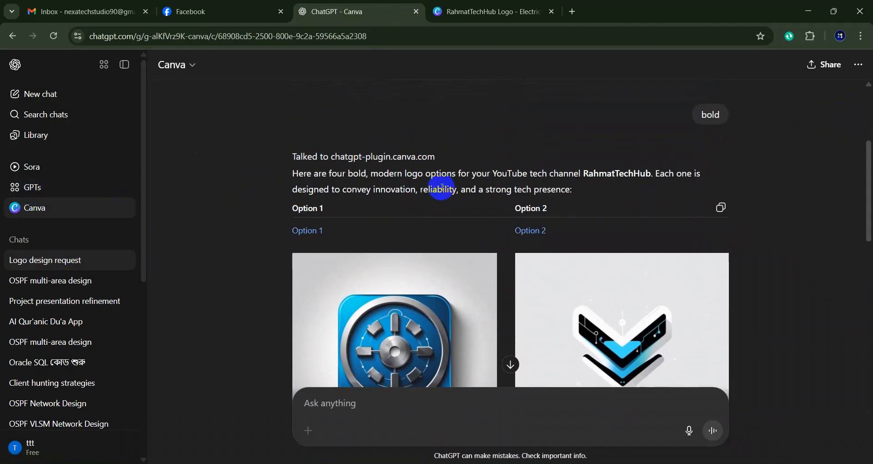
scroll(437, 191, "down", 4)
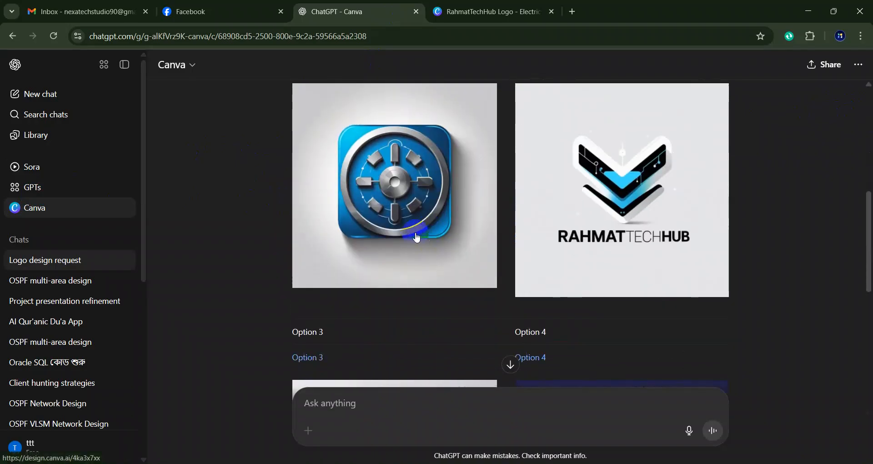
left_click(424, 180)
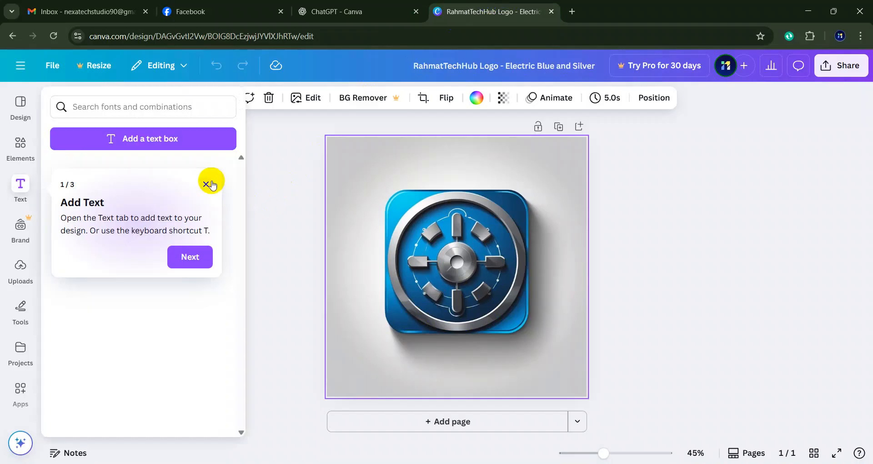
left_click(348, 2)
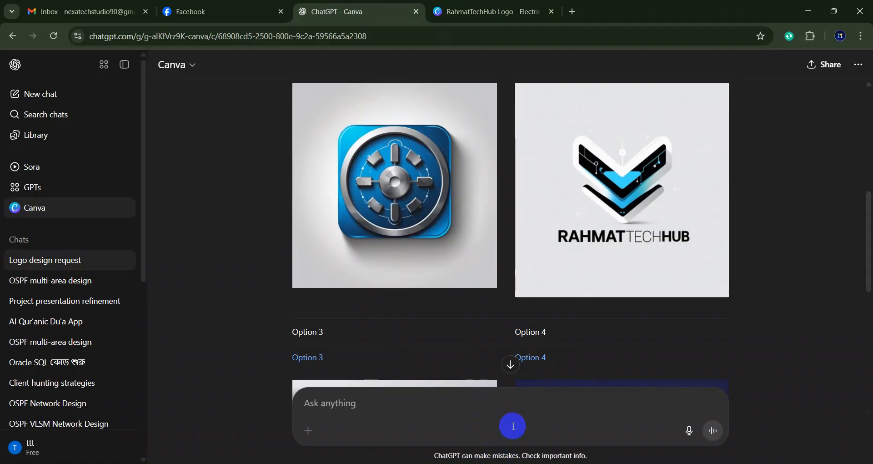
left_click(487, 429)
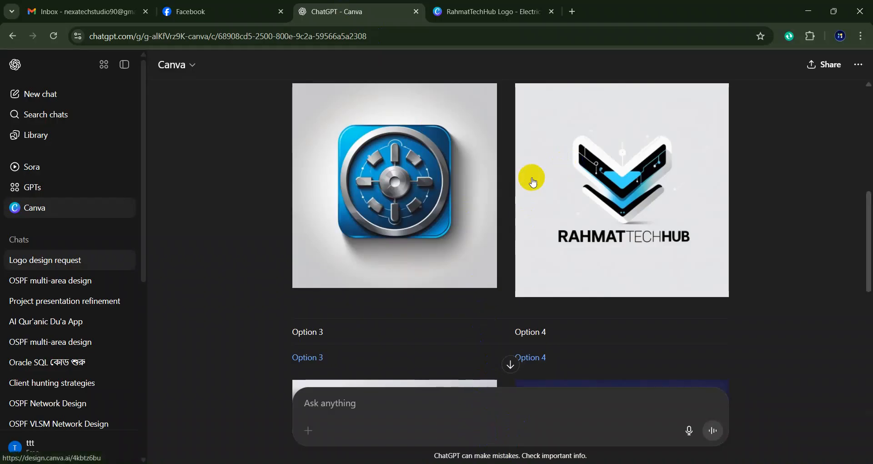
left_click(507, 205)
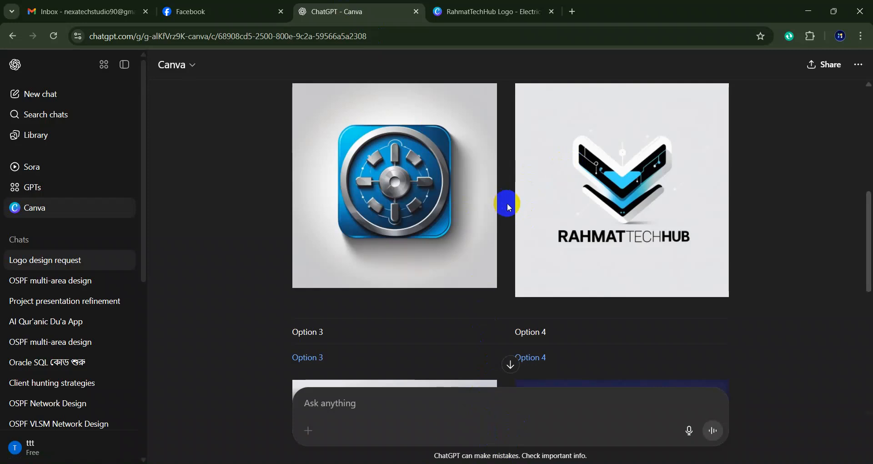
scroll(497, 226, "down", 5)
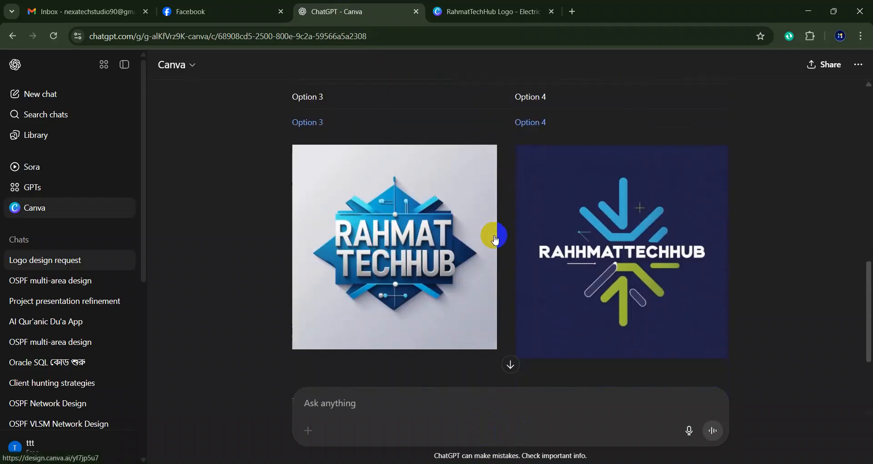